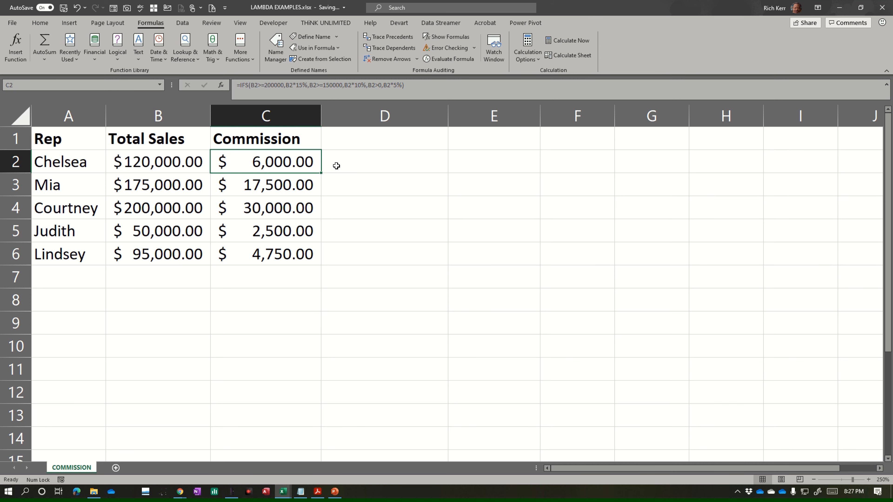
Step: Review the IFS commission formula in cell C2, examining its sales thresholds and percentage rates
double_click(309, 162)
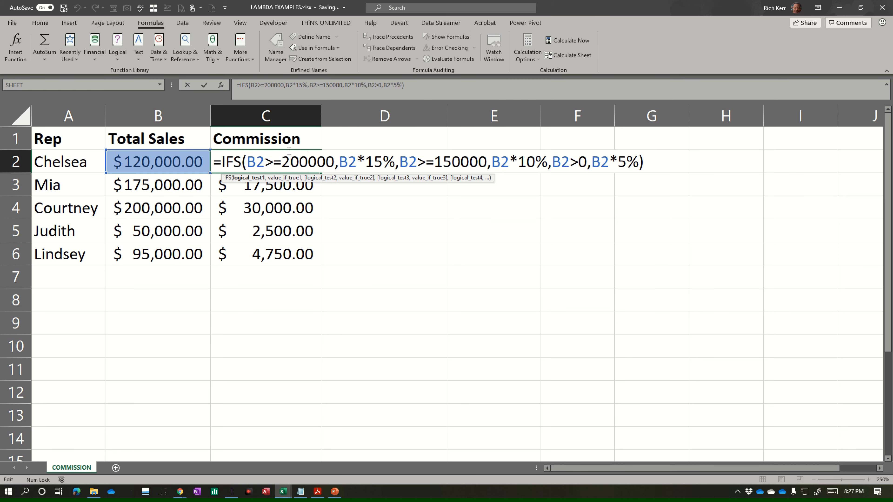
drag(248, 161, 547, 162)
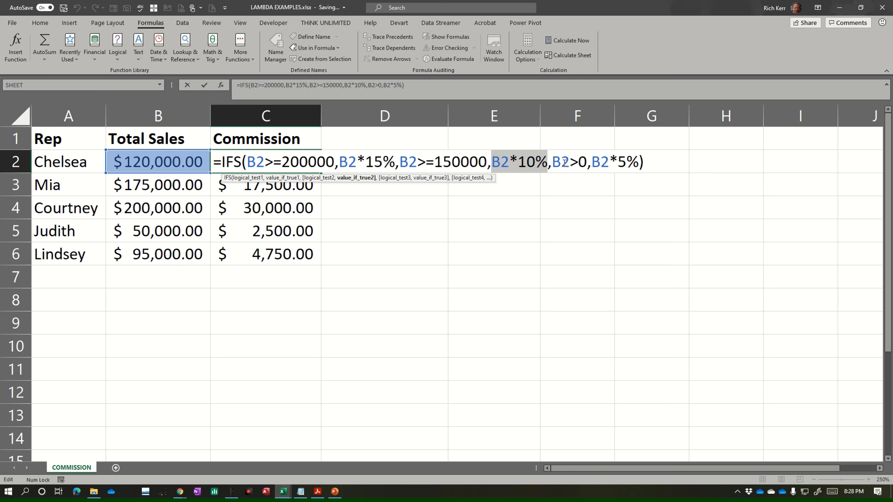
drag(552, 162, 587, 161)
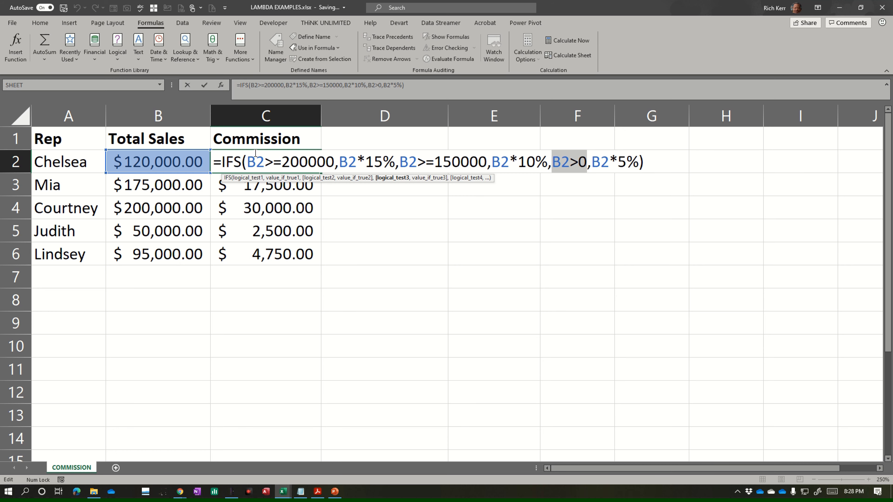
key(Return)
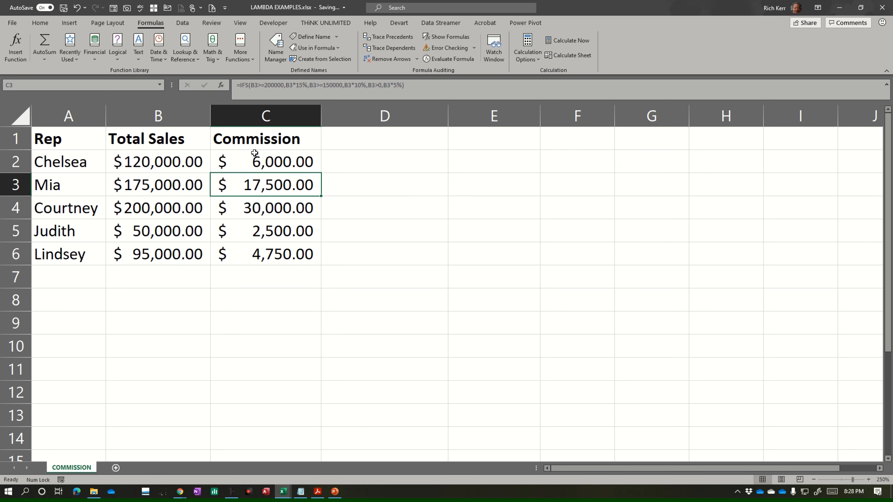
Step: Begin a LAMBDA formula in cell D2 with sales as its parameter
click(379, 161)
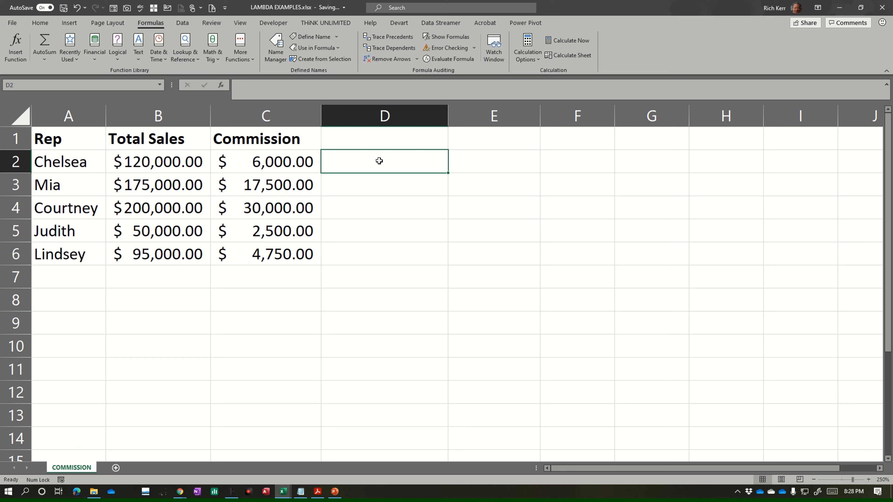
text(=)
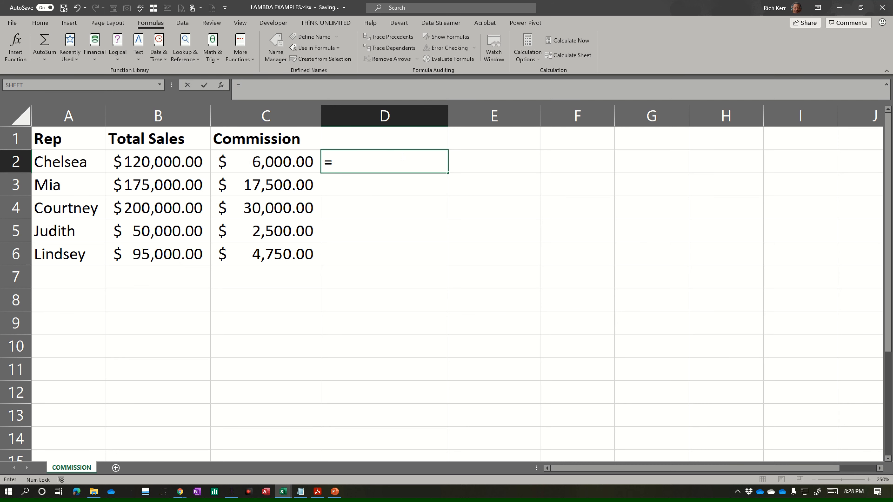
text(lambda)
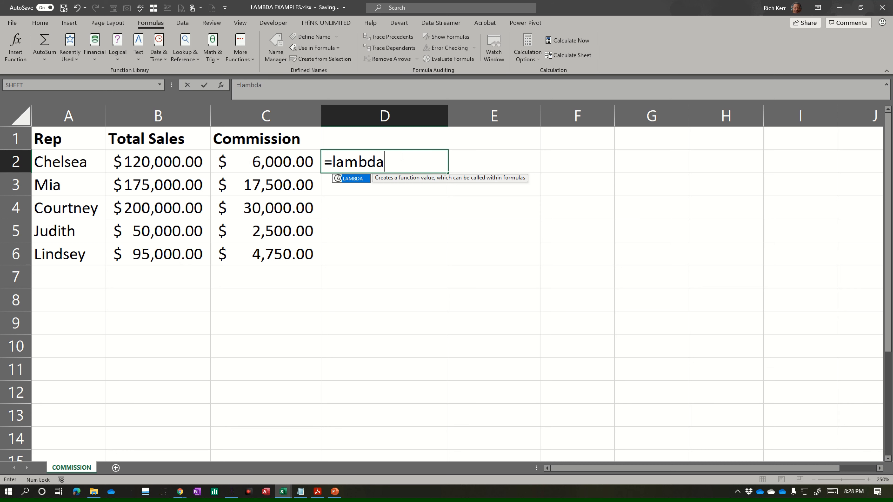
text(()
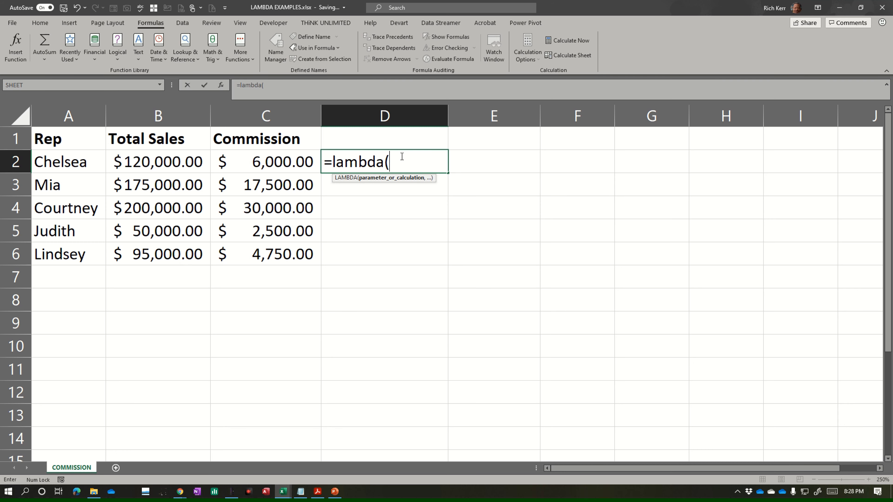
text(sales)
text(,)
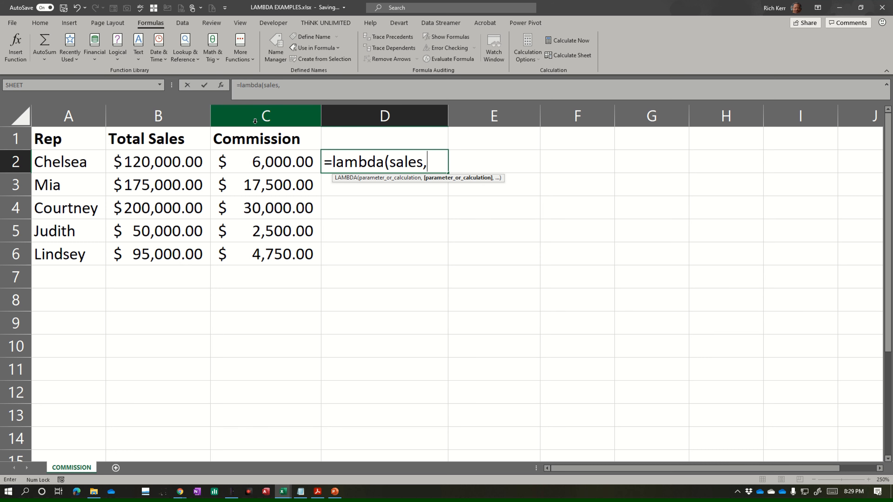
Step: Add an IFS calculation to the LAMBDA whose first condition is sales>=200000, returning sales*15%
text(ifs(sales)
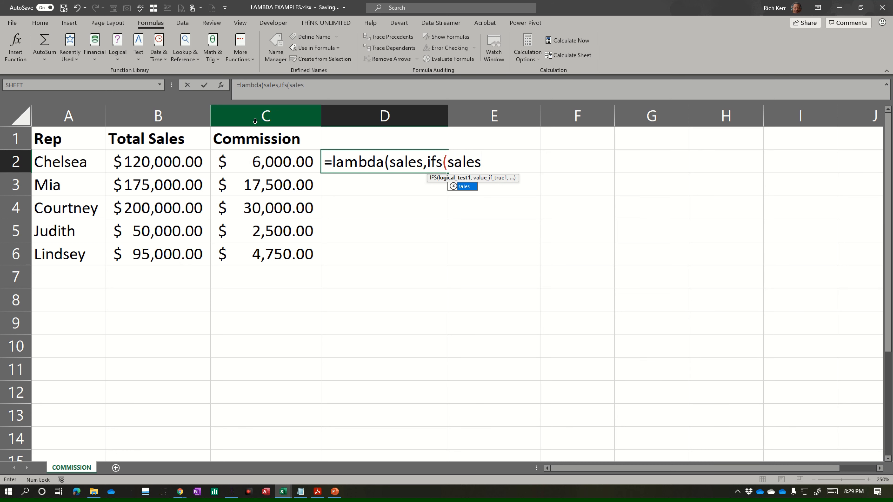
text(>=200)
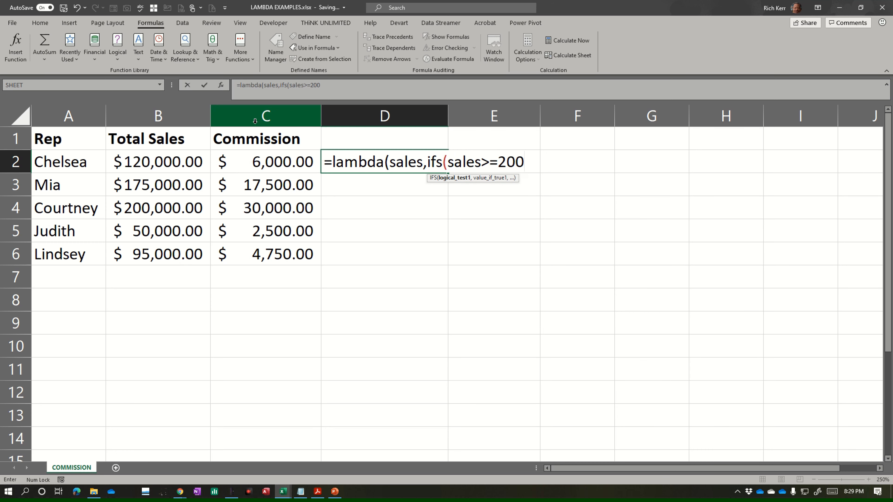
text(000,)
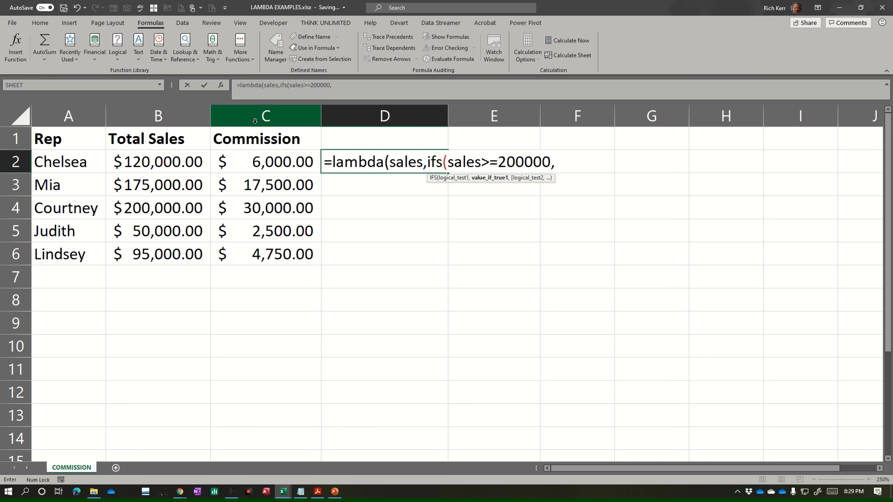
text(sales)
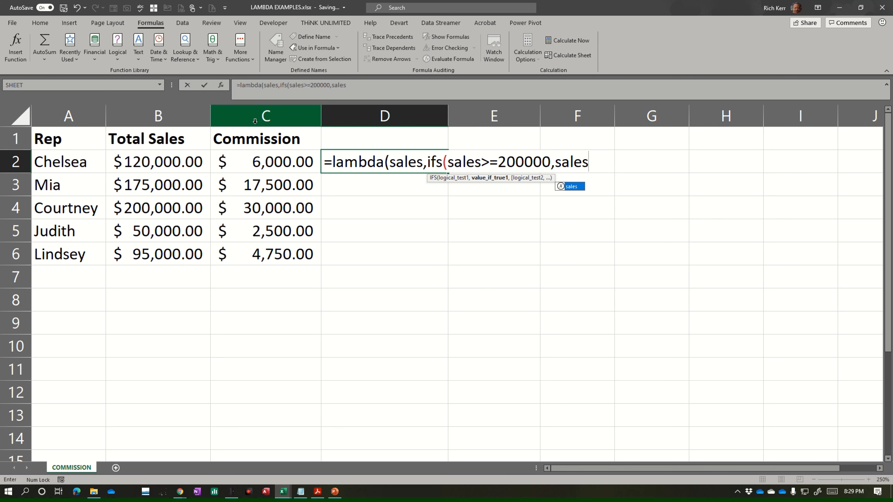
text(*15%)
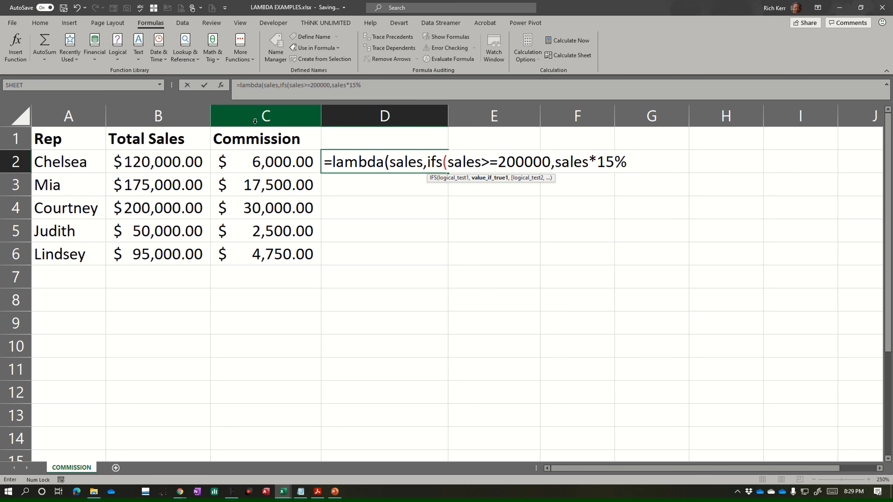
text(,)
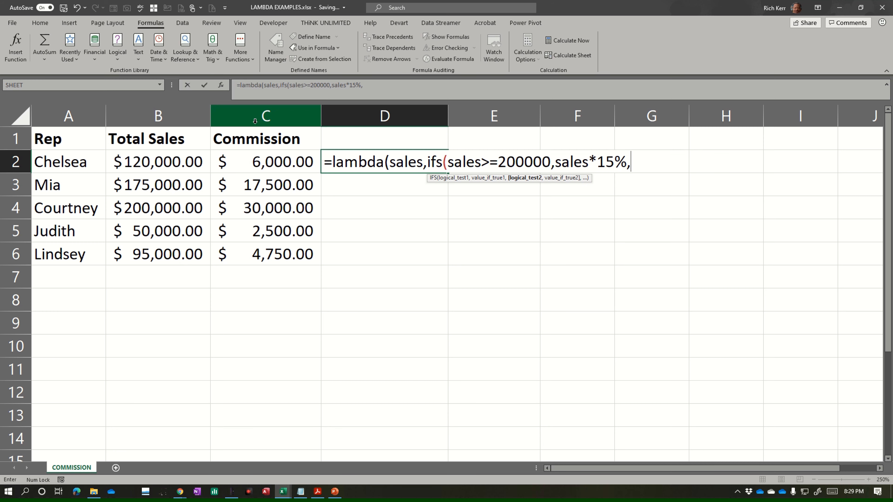
text(sales)
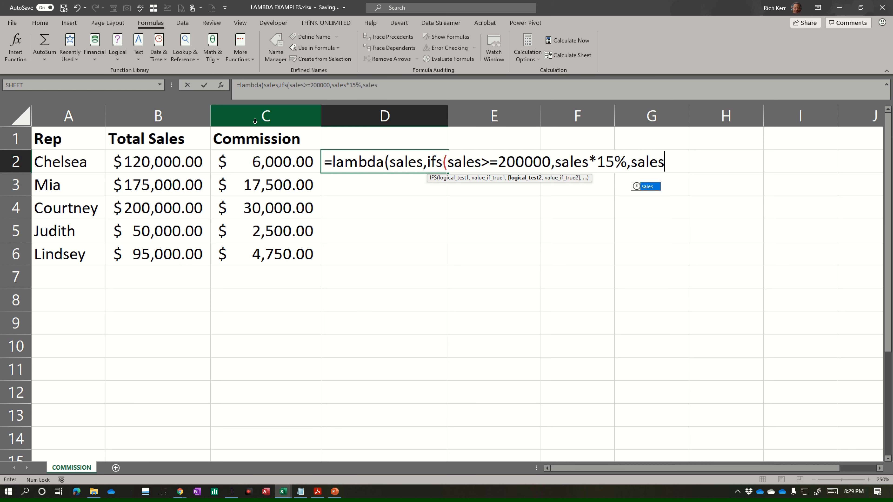
text(>=)
text(150)
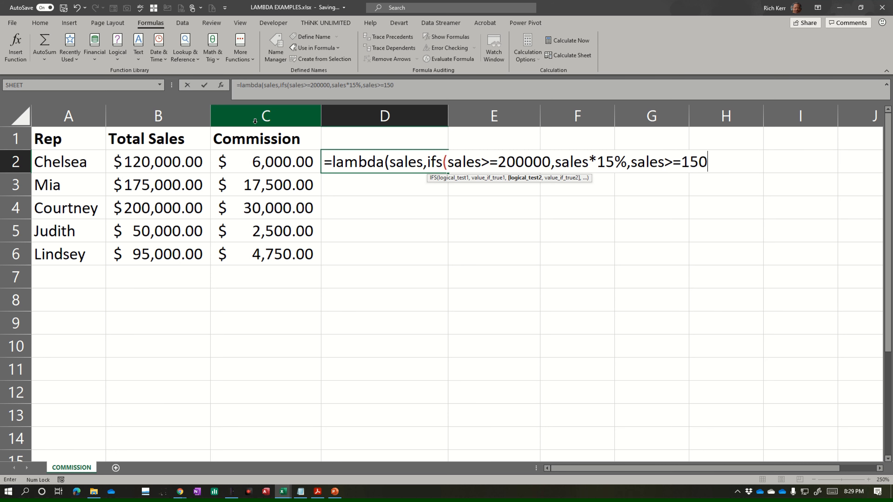
text(000,sales)
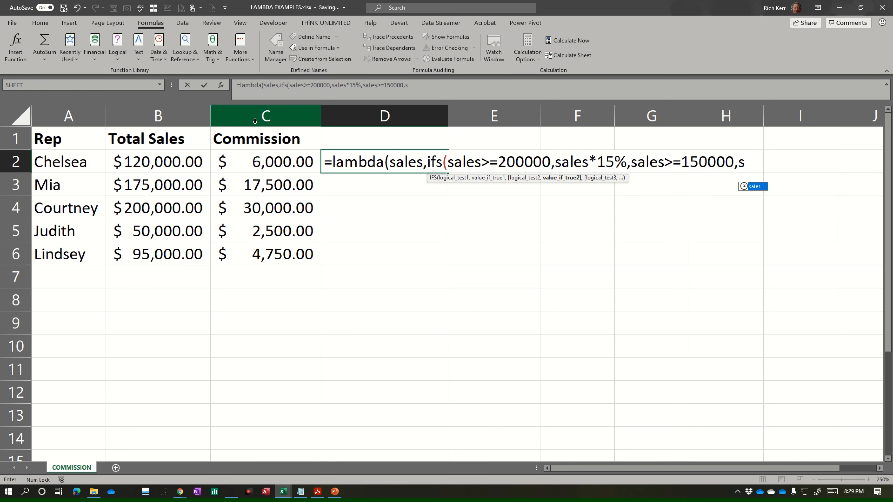
text(&10%)
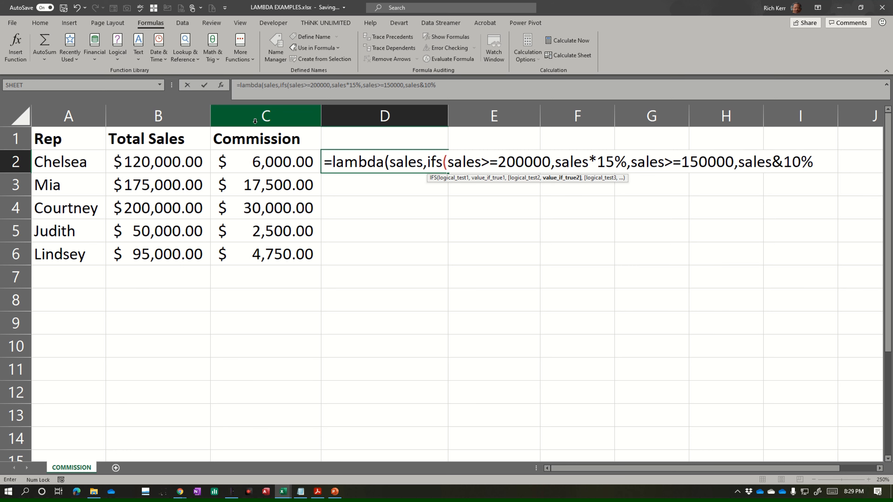
Step: Add the second IFS condition sales>=150000, returning sales*10%
key(BackSpace)
key(BackSpace)
key(BackSpace)
key(BackSpace)
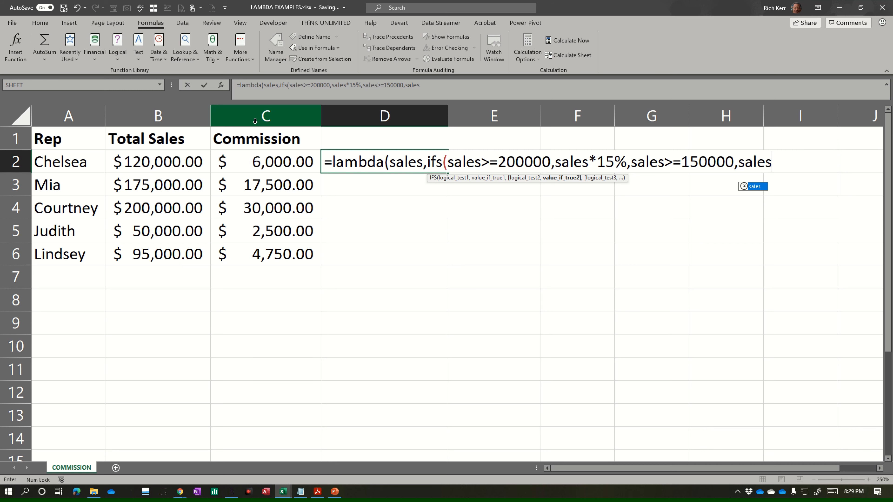
text(*10%)
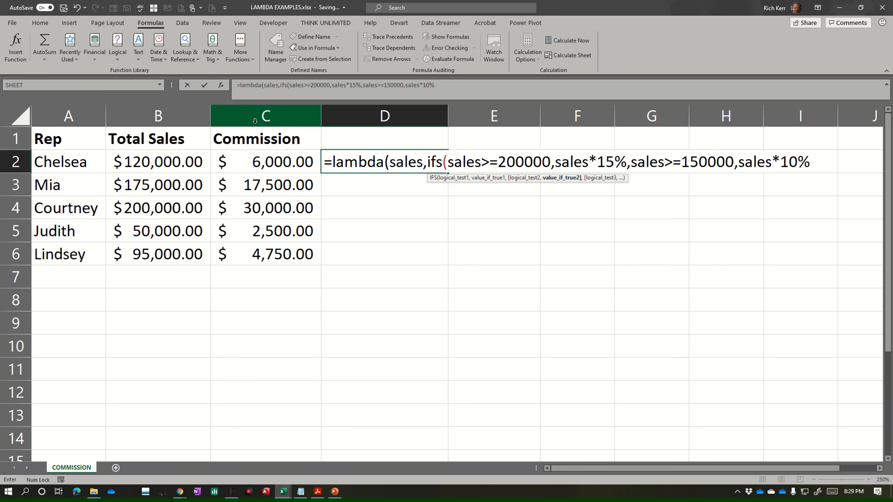
text(,sales)
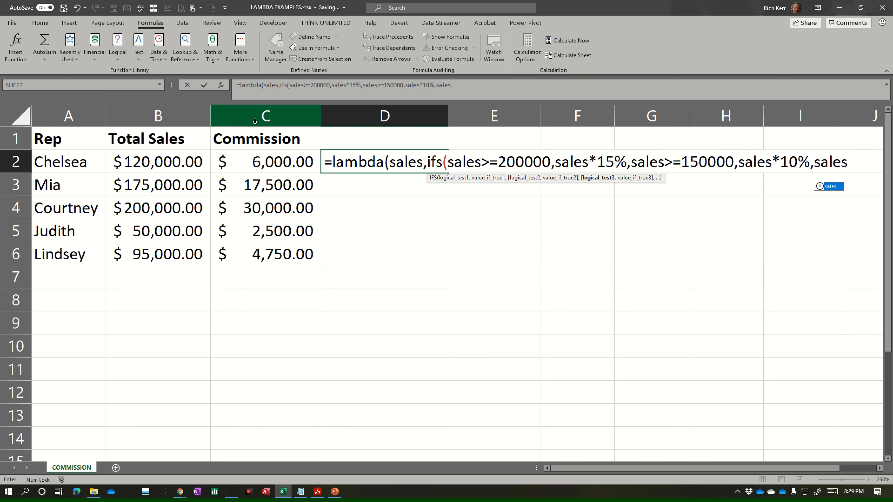
text(>0,sales)
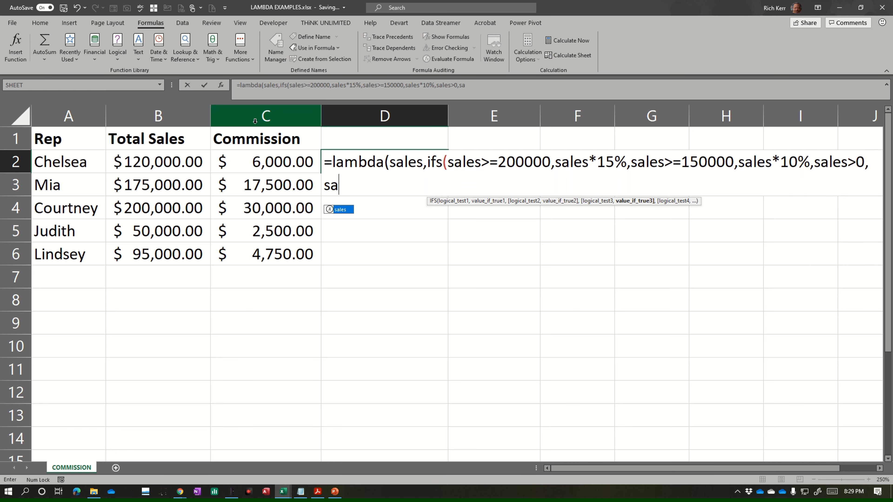
text(*5%)
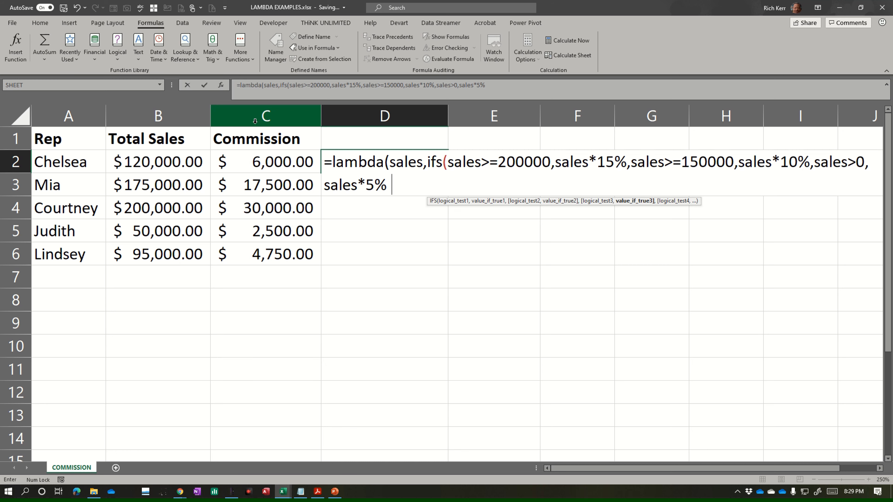
text()))
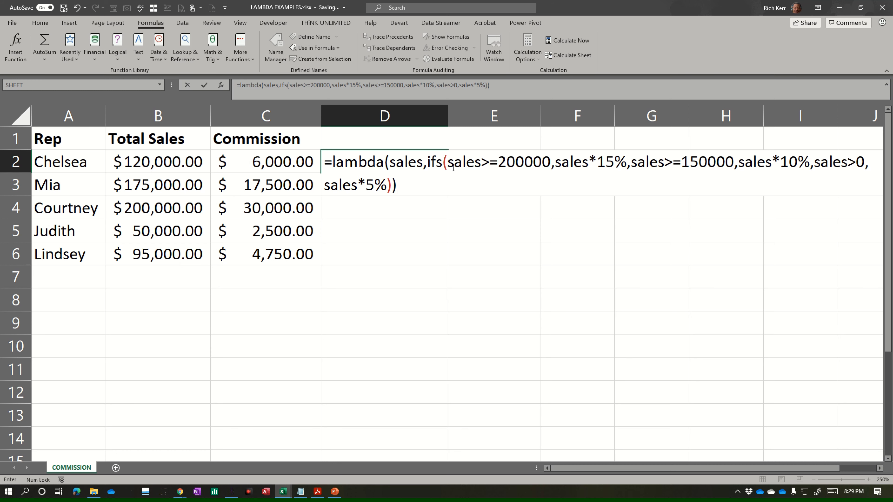
Step: Add the third condition sales>0 returning sales*5%, close both functions and complete the formula with B2 as the LAMBDA's argument
text((b2))
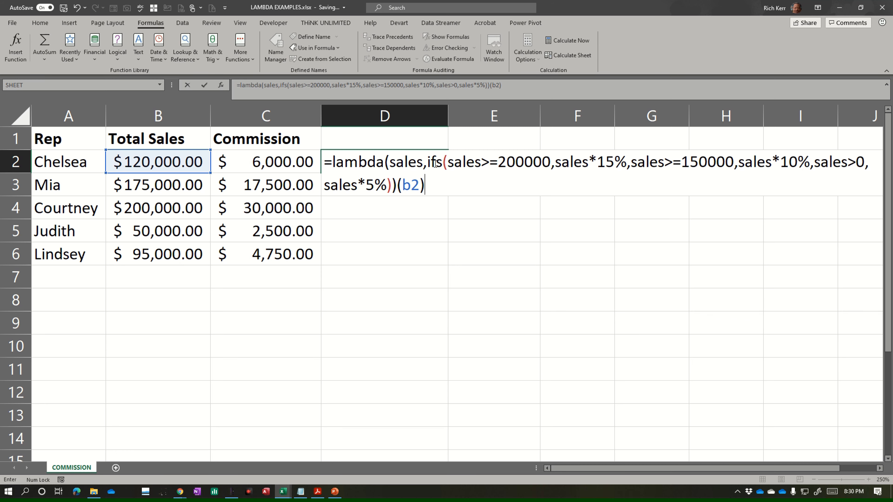
key(Return)
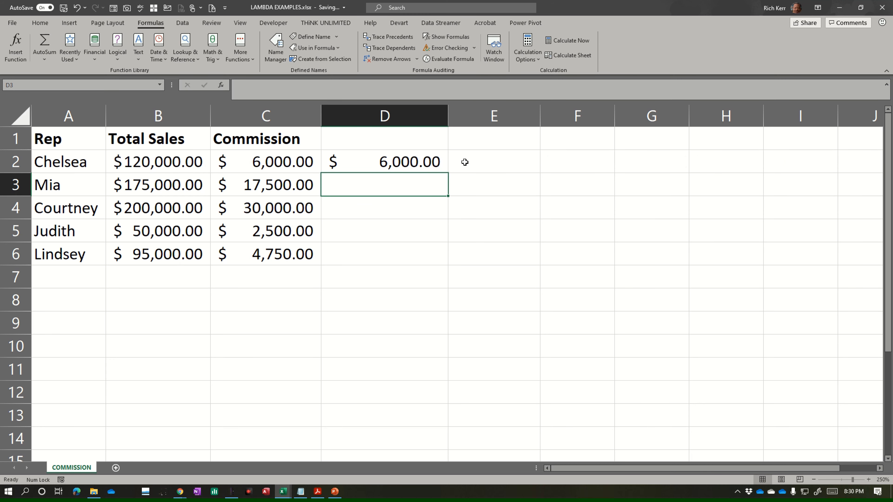
Step: Fill the LAMBDA formula from D2 down to D6 and review the formula in D2
click(432, 162)
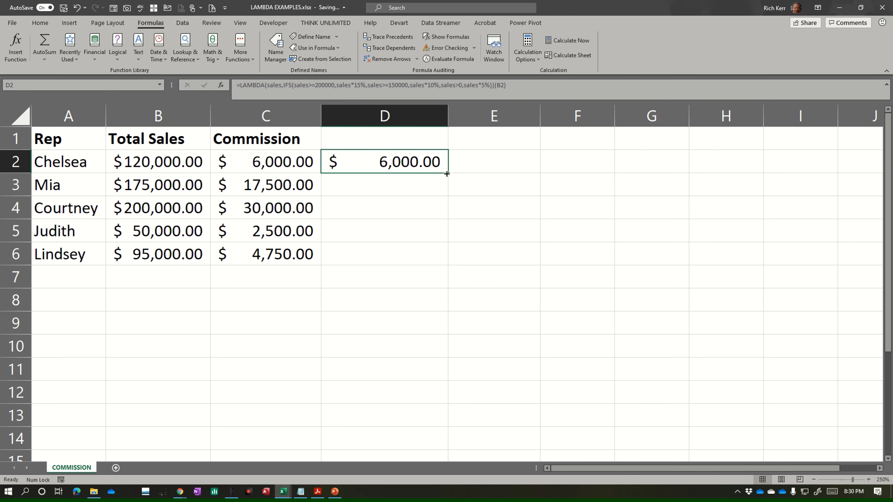
drag(450, 174, 441, 262)
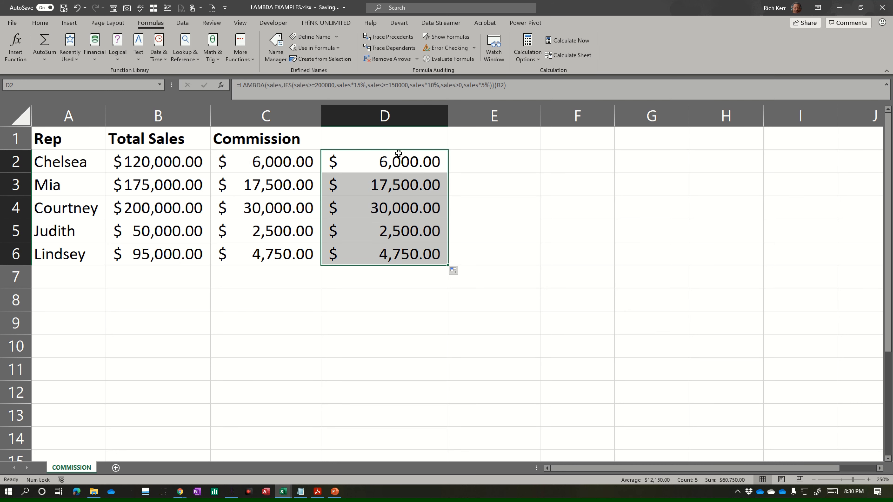
double_click(398, 161)
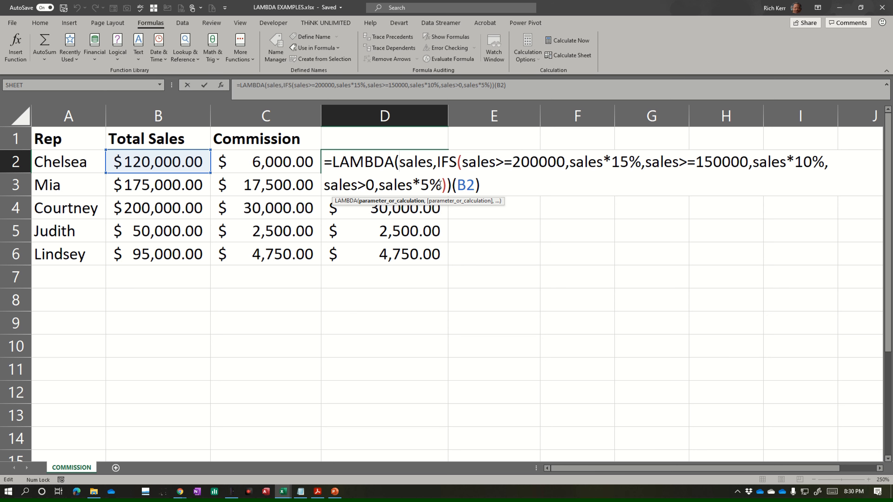
key(ctrl+Return)
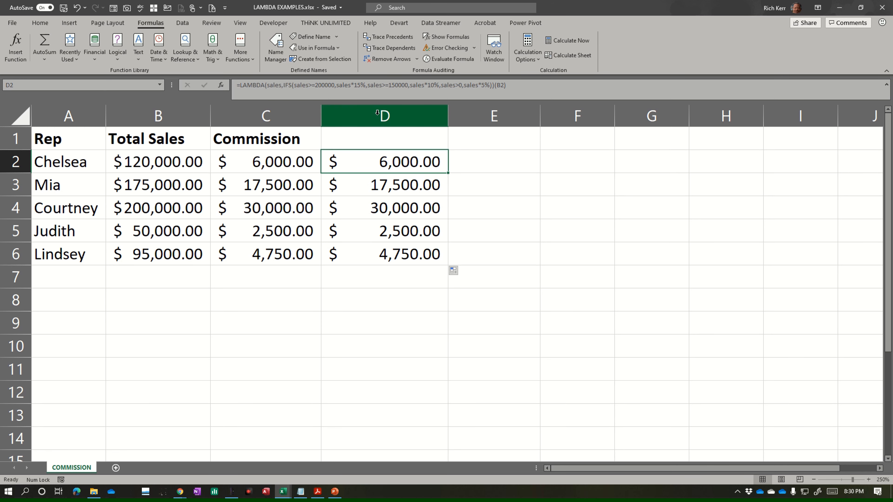
Step: Clear the test LAMBDA formulas from cells D2:D6
key(shift+Down)
key(shift+Down)
key(shift+Down)
key(shift+Down)
key(shift+Down)
key(shift+Down)
key(shift+Up)
key(shift+Up)
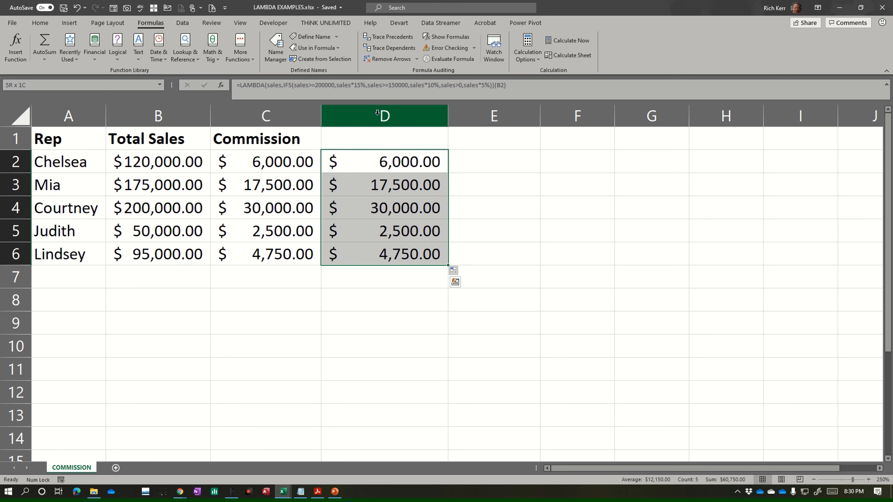
key(Delete)
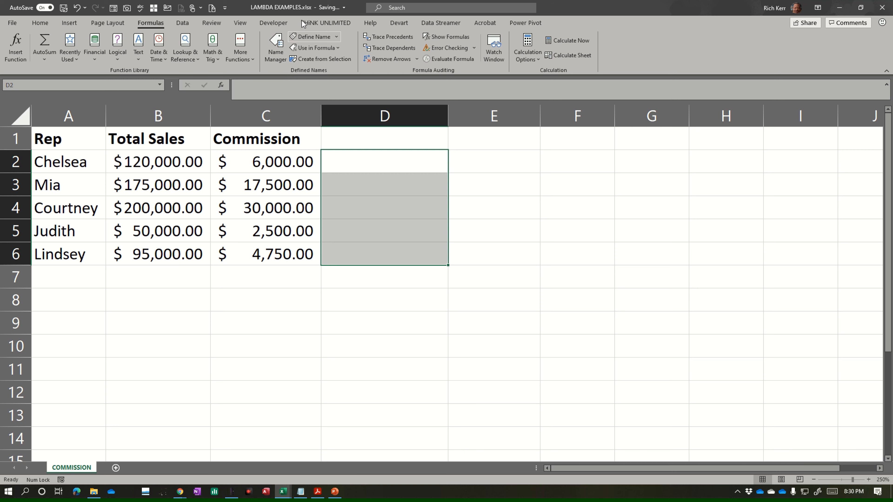
Step: Start defining a new workbook-scoped name and enter COMMSSION as its name
click(303, 37)
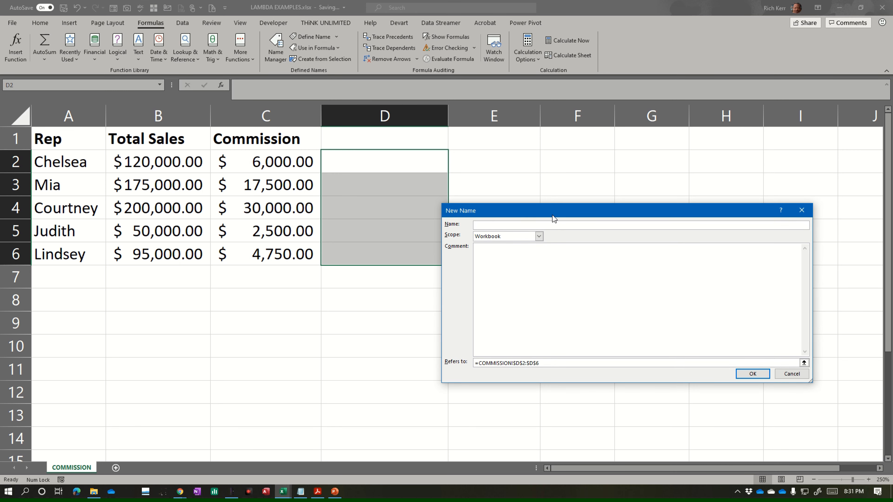
text(COMMSSION)
Step: Select the name's entire default reference, and enlarge and reposition the New Name dialog to make room for a long formula
click(570, 365)
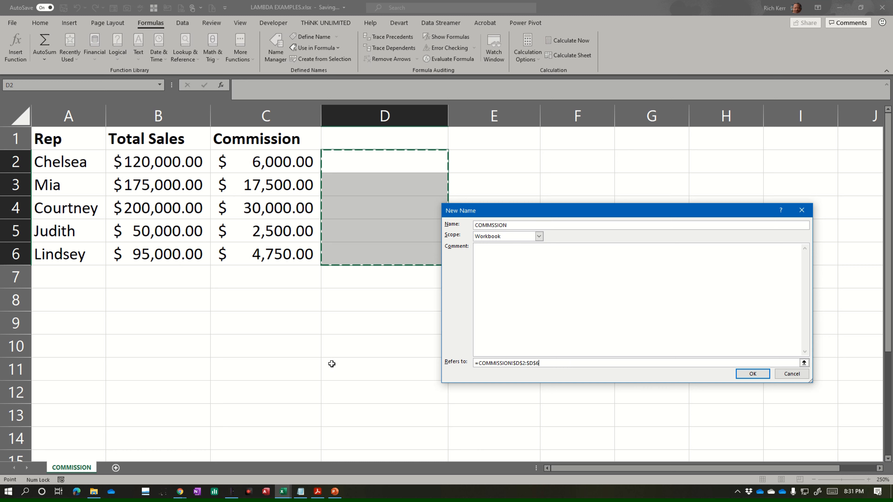
click(552, 363)
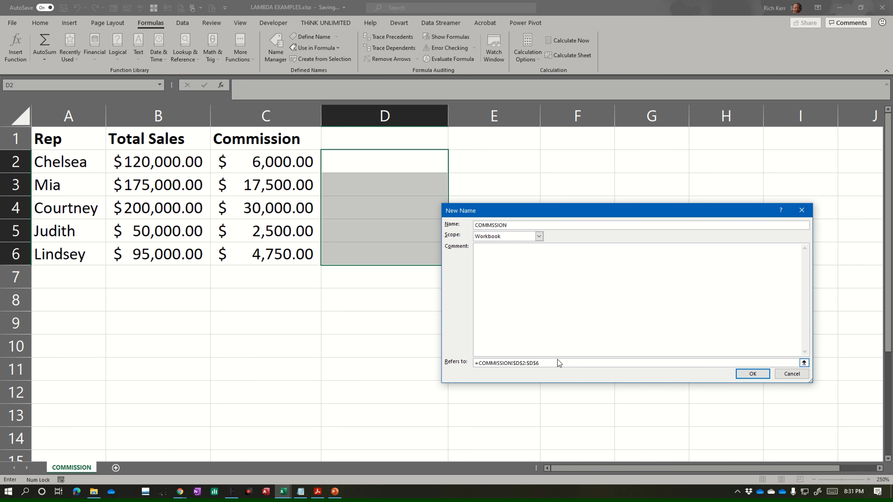
drag(554, 363, 454, 371)
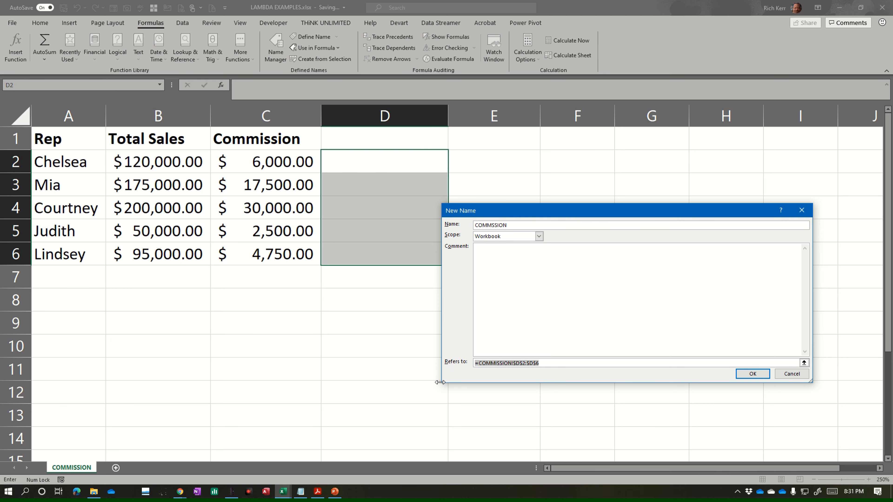
drag(439, 382, 274, 456)
drag(557, 213, 620, 96)
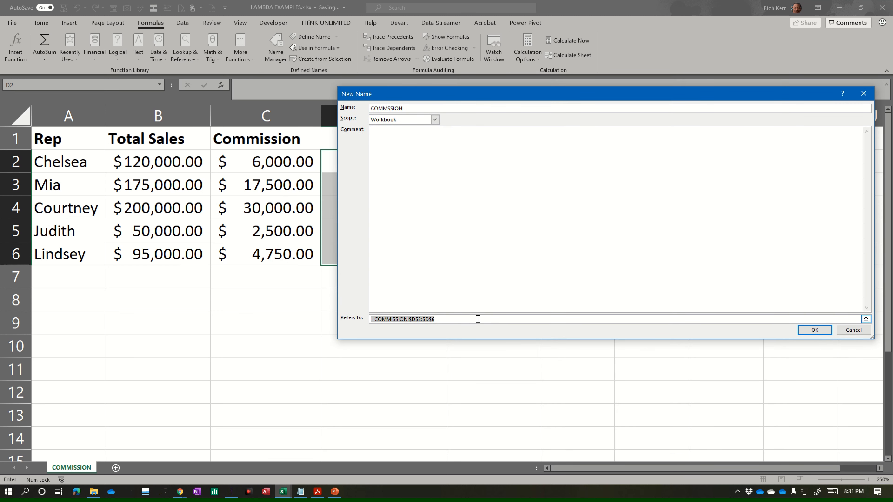
Step: Replace the reference with a LAMBDA taking sales, containing an IFS whose first condition sales>=200000 returns sales*15%
text(=lambda(sales,ifs()
text(sales>=200000)
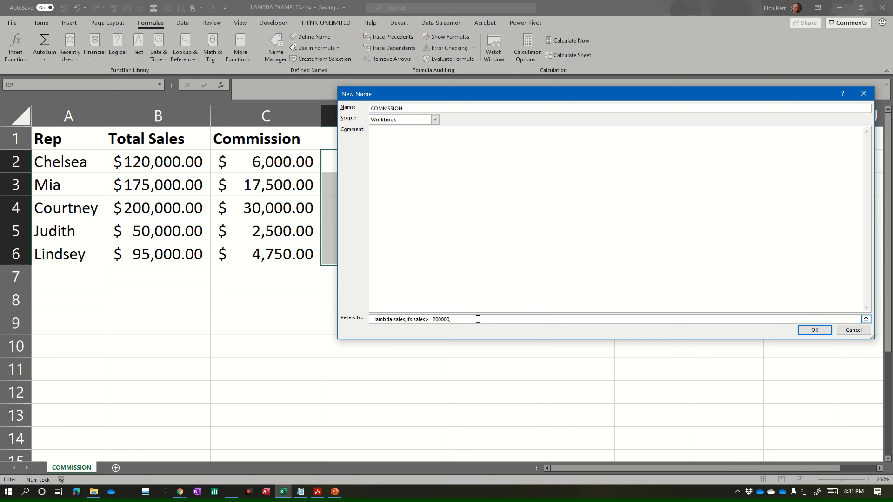
text(,sales*15%,sales>=150000,sales*10%)
Step: Finish the definition with sales>0 returning sales*5% and both closing parentheses, and correct the name to COMMISSION
text(,sales>0,sa)
key(Caps_Lock)
text(LEW)
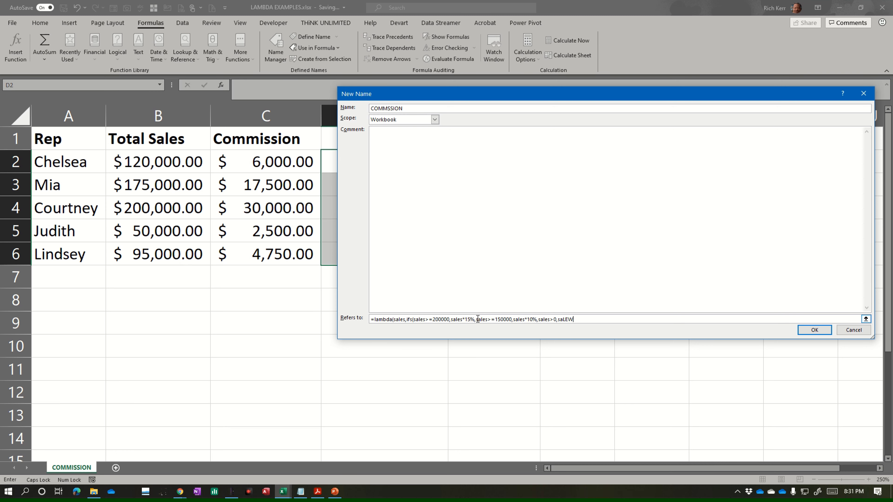
key(Caps_Lock)
key(BackSpace)
key(BackSpace)
key(BackSpace)
key(BackSpace)
text(les*5%)
click(389, 108)
text(I)
click(590, 319)
text((b2)
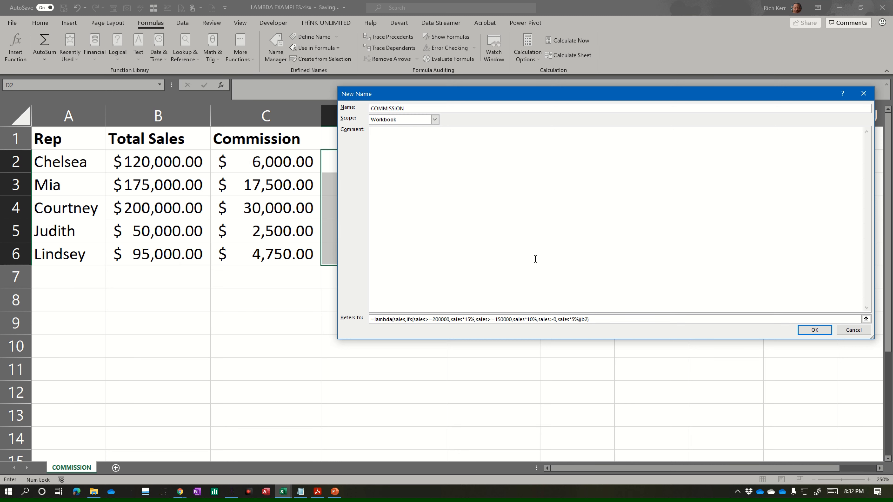
key(BackSpace)
key(BackSpace)
key(BackSpace)
Step: Save the COMMISSION name definition and enter =COMMISSION(B2) in cell D2
click(814, 332)
click(396, 165)
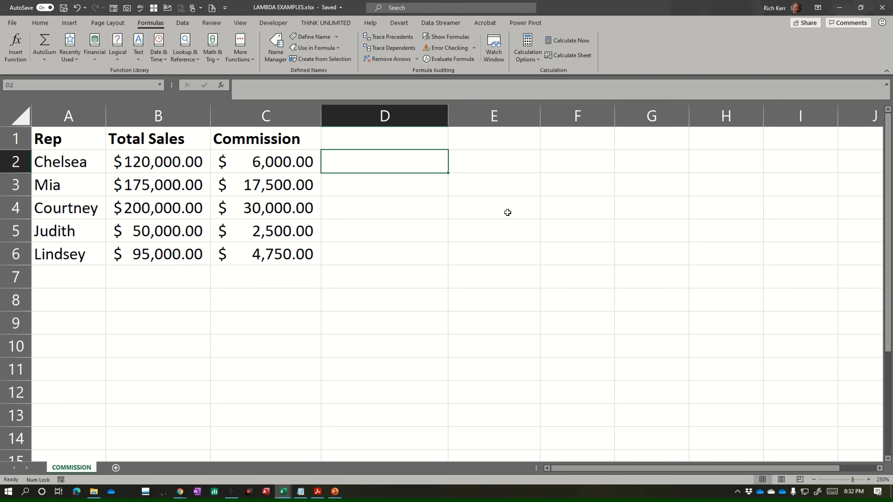
text(=comm)
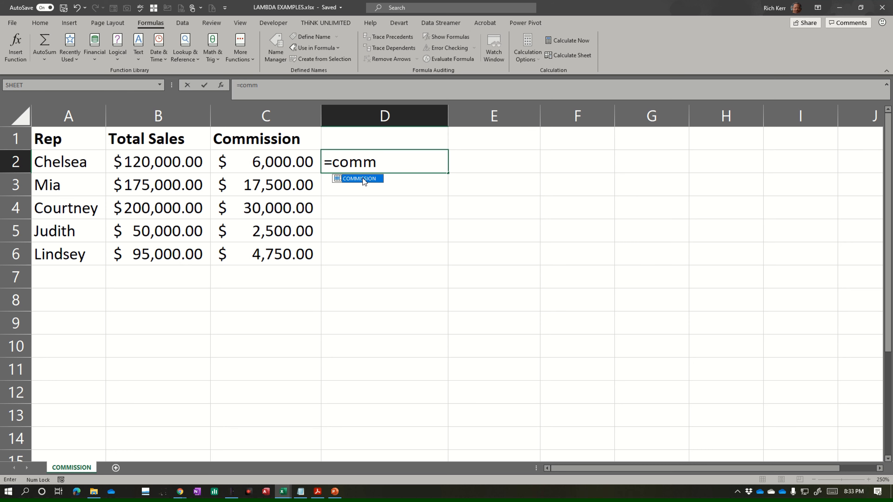
double_click(345, 180)
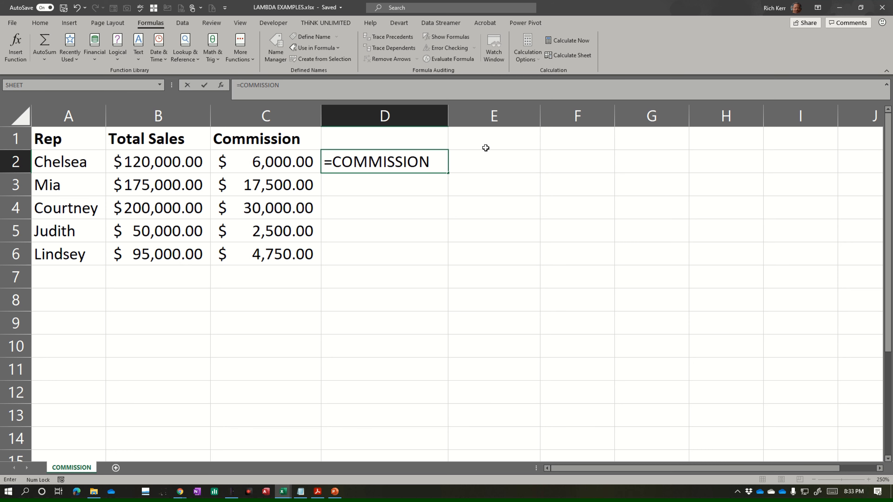
text(()
click(168, 162)
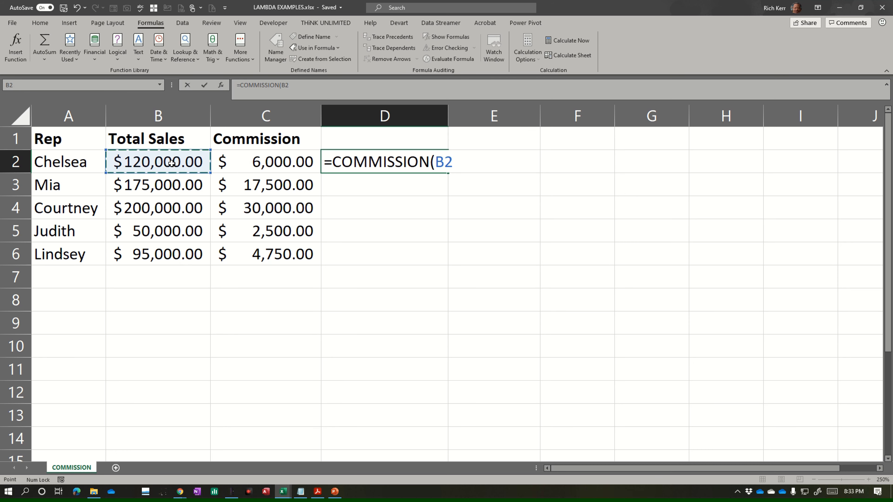
text())
key(Return)
Step: Fill the COMMISSION formula from D2 down to D6 and review the formula in D2
click(404, 162)
double_click(447, 173)
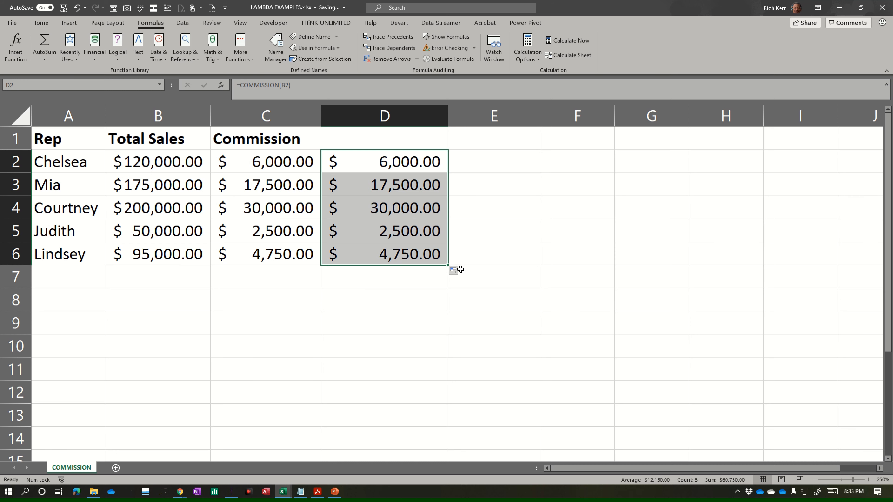
click(396, 160)
double_click(395, 160)
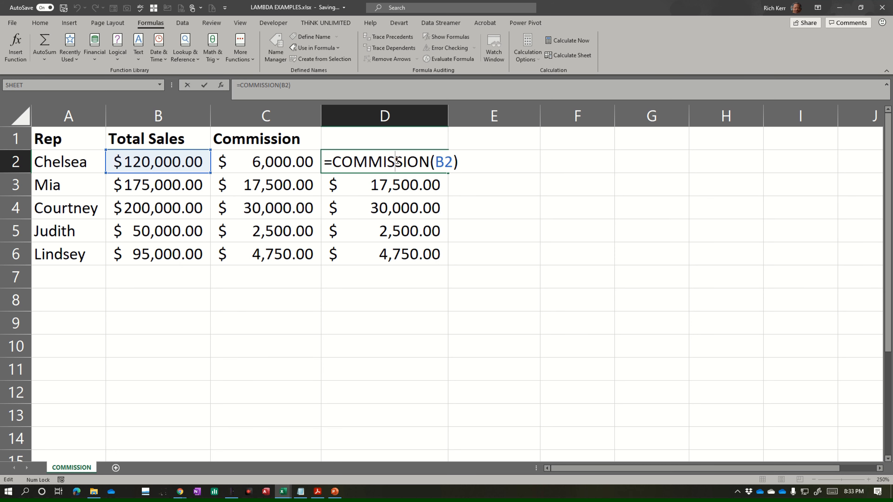
key(Escape)
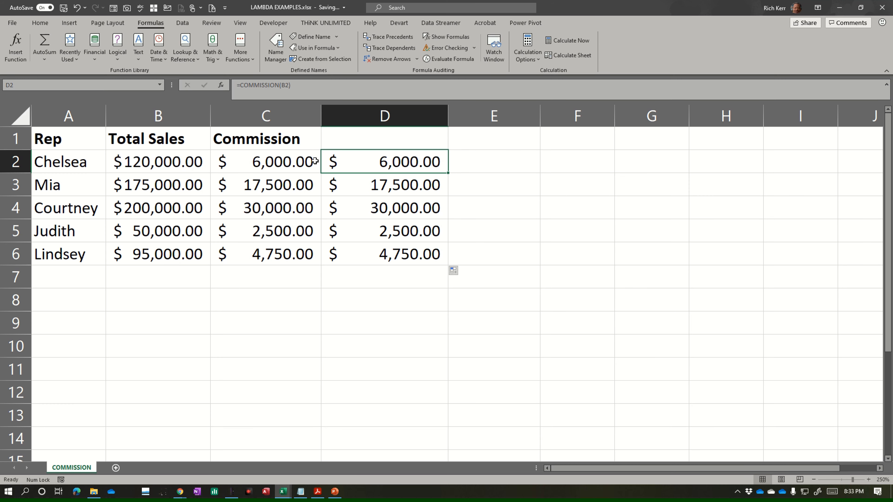
Step: Compare the IFS formula in C2 with the custom function formula in D2, leaving both as they are
click(281, 161)
double_click(281, 162)
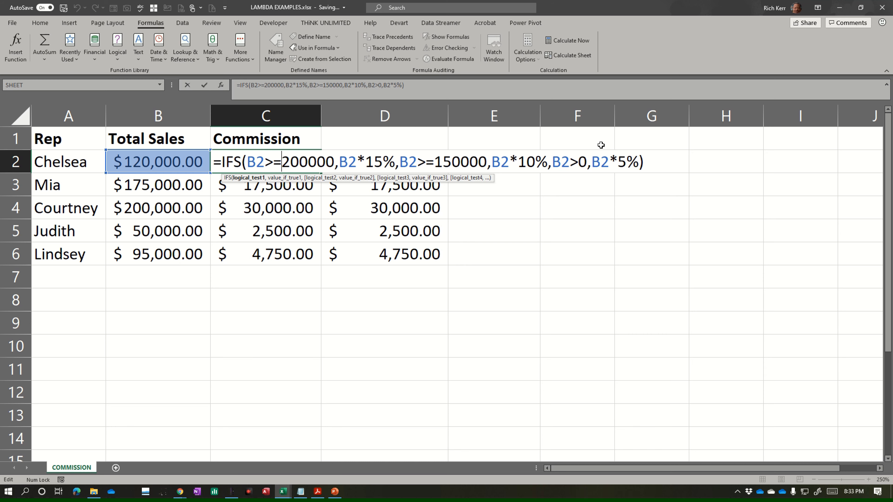
key(ctrl+Return)
click(405, 163)
double_click(405, 162)
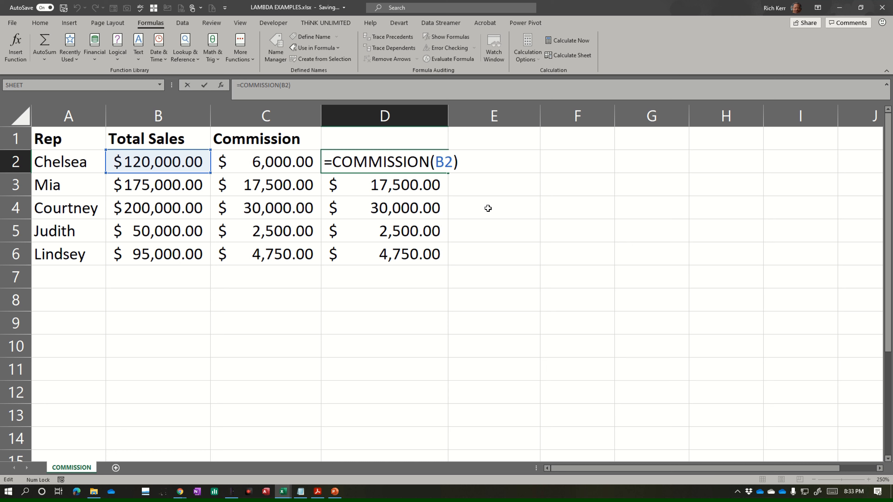
key(ctrl+Return)
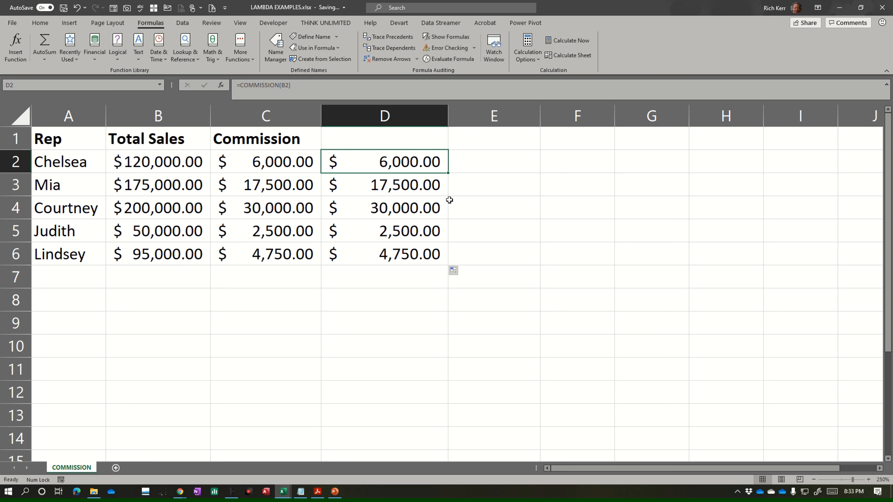
double_click(274, 168)
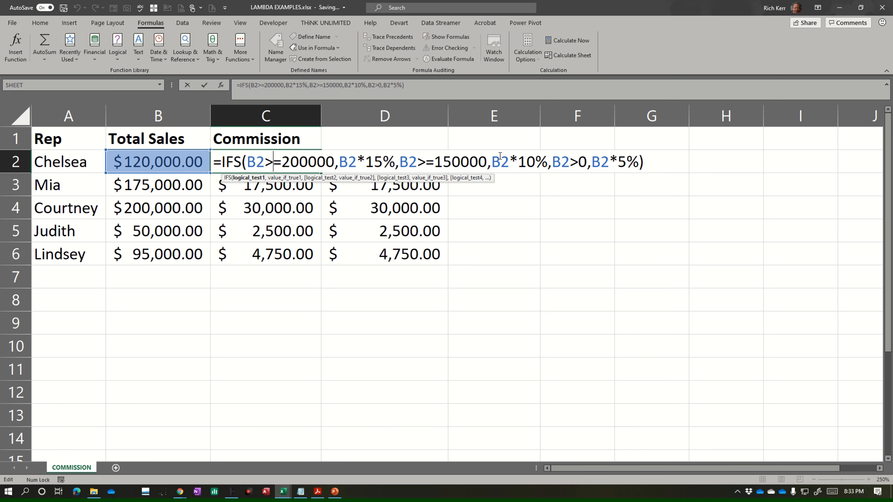
key(ctrl+Return)
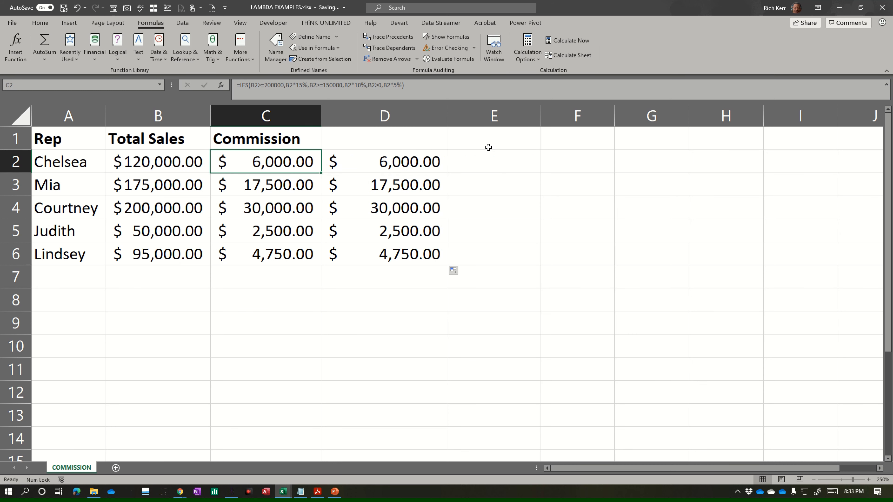
double_click(420, 161)
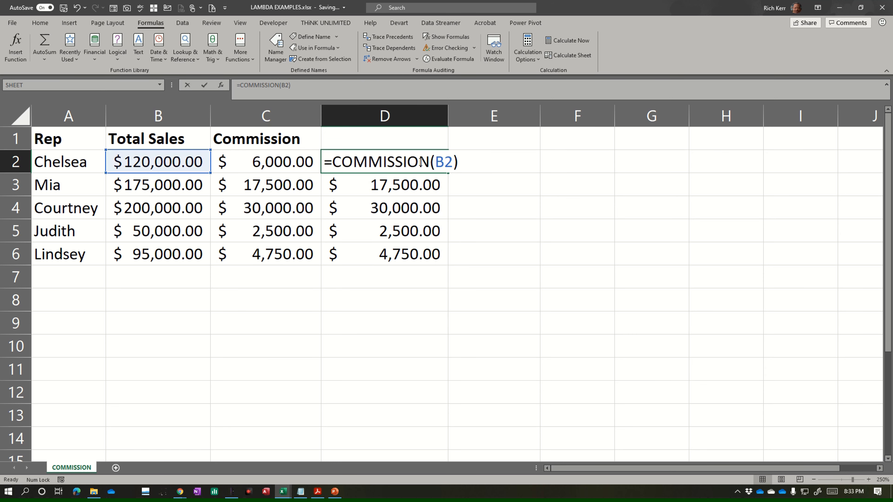
key(ctrl+Return)
Step: Enter COMMISSION in capitals as the column header in D1
key(Up)
text(co)
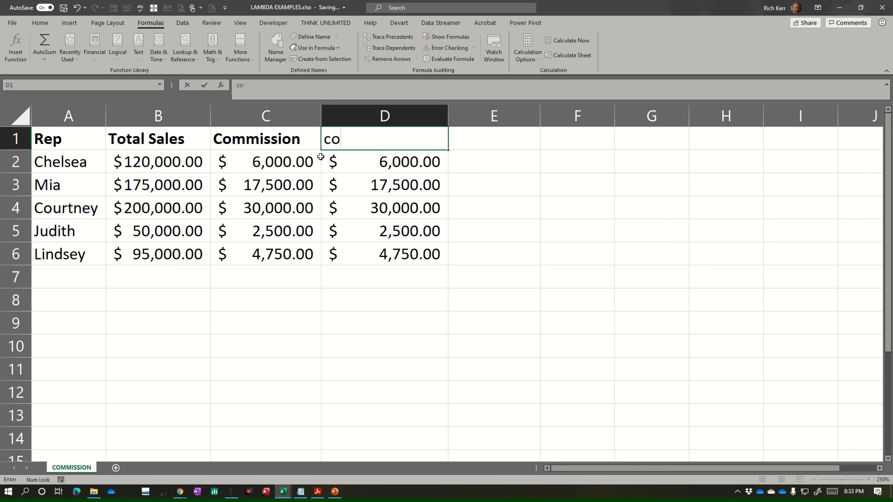
key(BackSpace)
key(BackSpace)
key(Caps_Lock)
text(c)
key(Caps_Lock)
key(BackSpace)
text(Co)
key(BackSpace)
key(Caps_Lock)
text(OMMISSION)
key(Return)
key(Up)
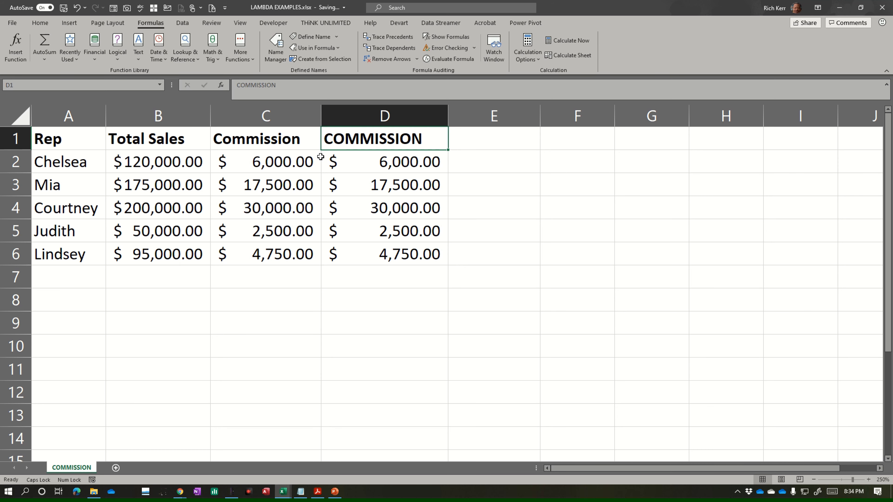